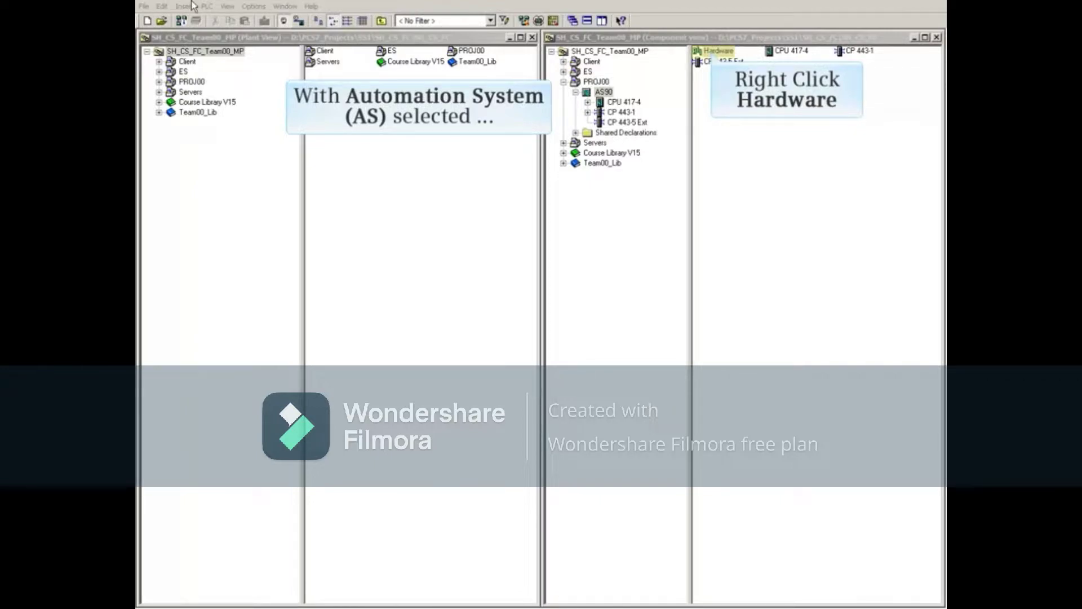
Step: Open the AS90 Hardware object from its context menu to launch HW Config
{"action": "right_click", "coordinate": [712, 51]}
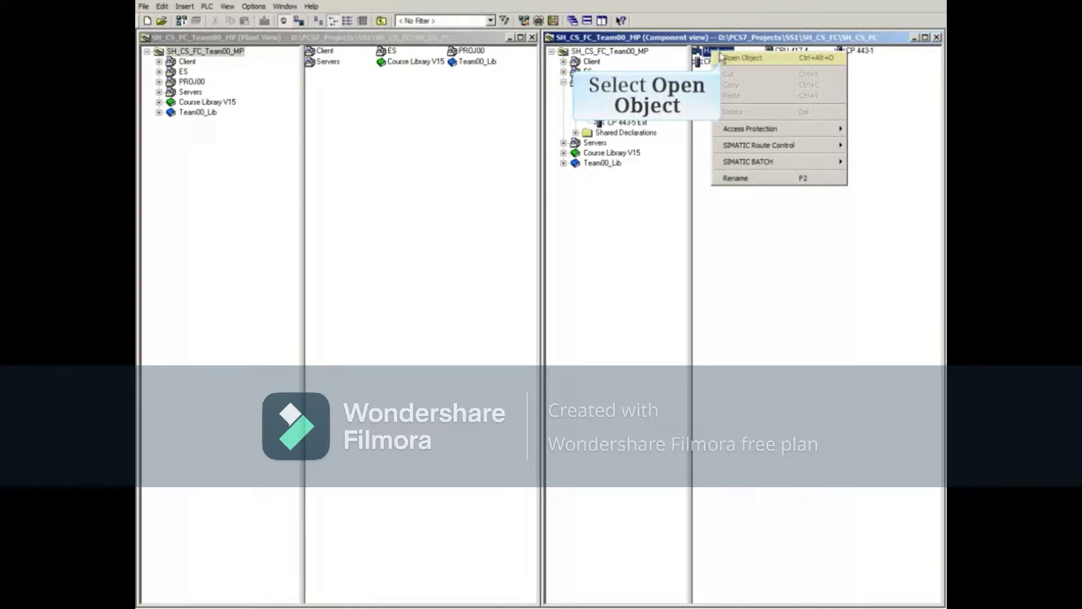
{"action": "left_click", "coordinate": [726, 58]}
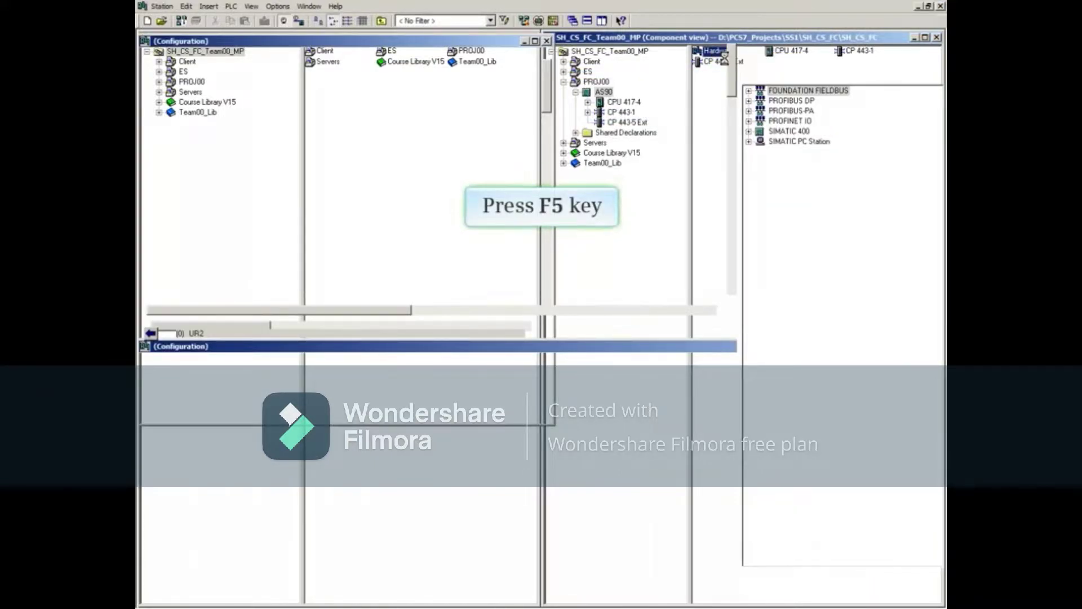
Step: Switch the AS90 station to online diagnostics and refresh it with View > Update
{"action": "key", "text": "F5"}
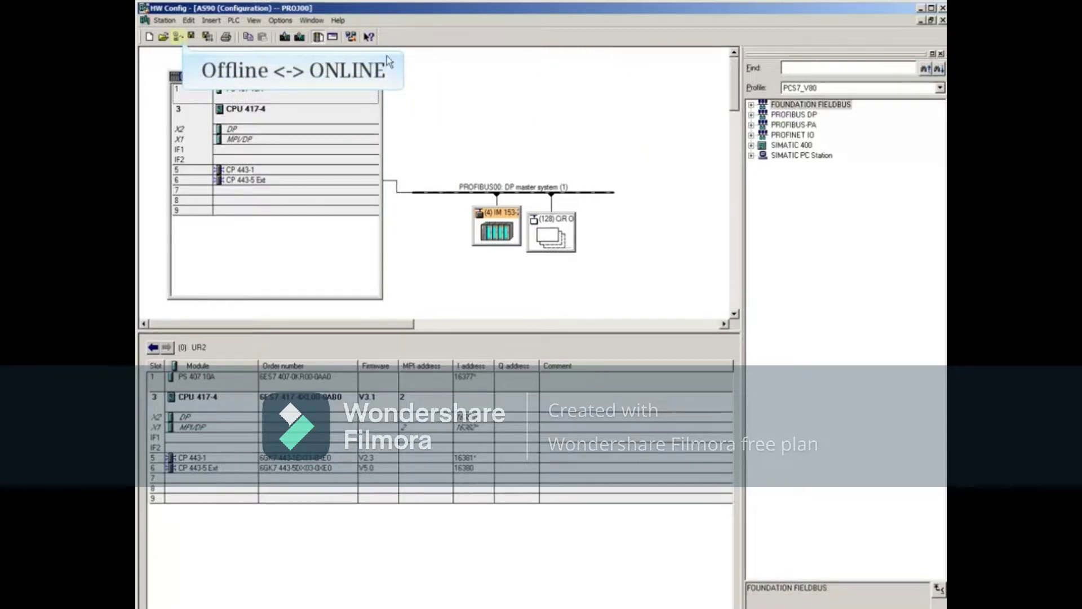
{"action": "left_click", "coordinate": [178, 36]}
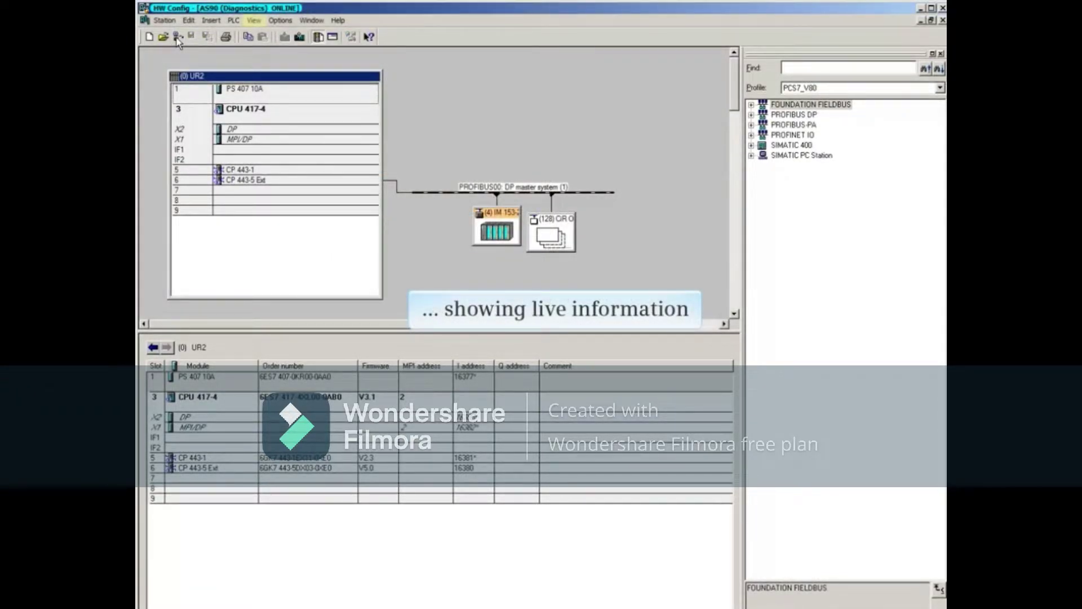
{"action": "left_click", "coordinate": [252, 21]}
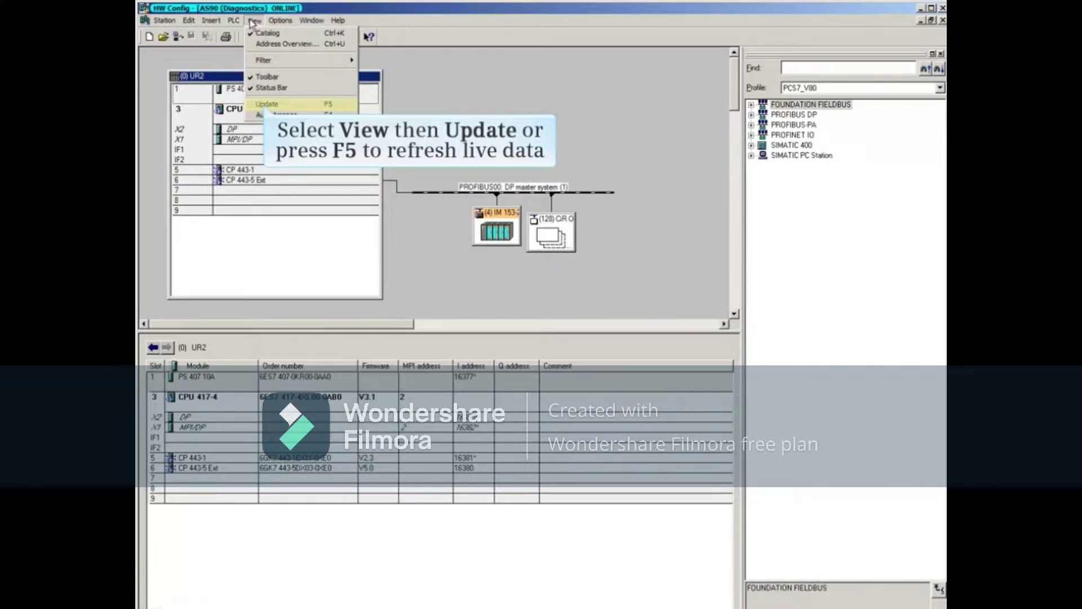
{"action": "left_click", "coordinate": [255, 104]}
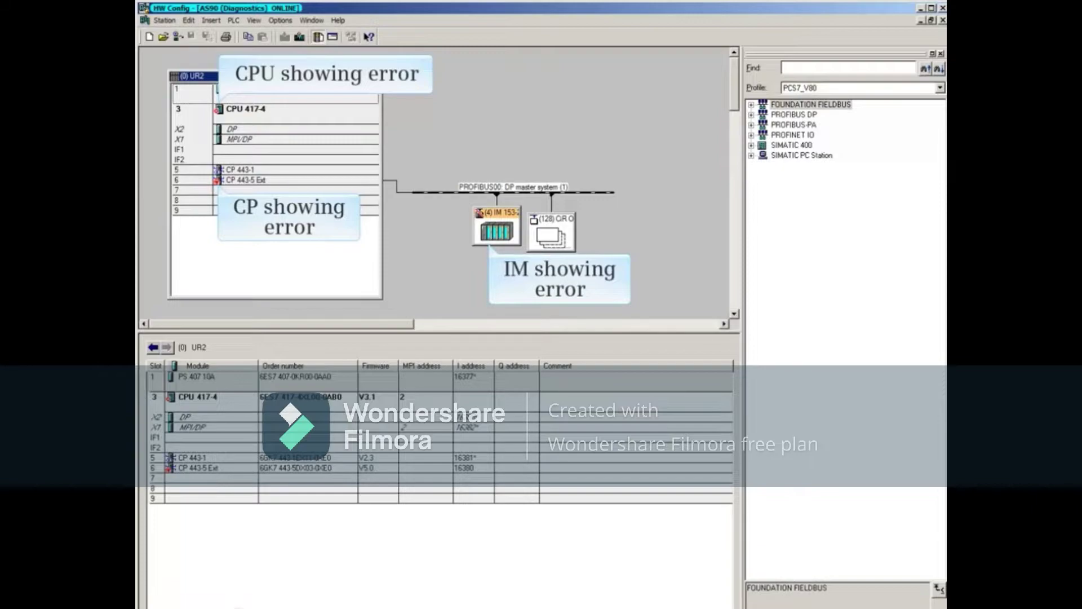
{"action": "left_click", "coordinate": [256, 108]}
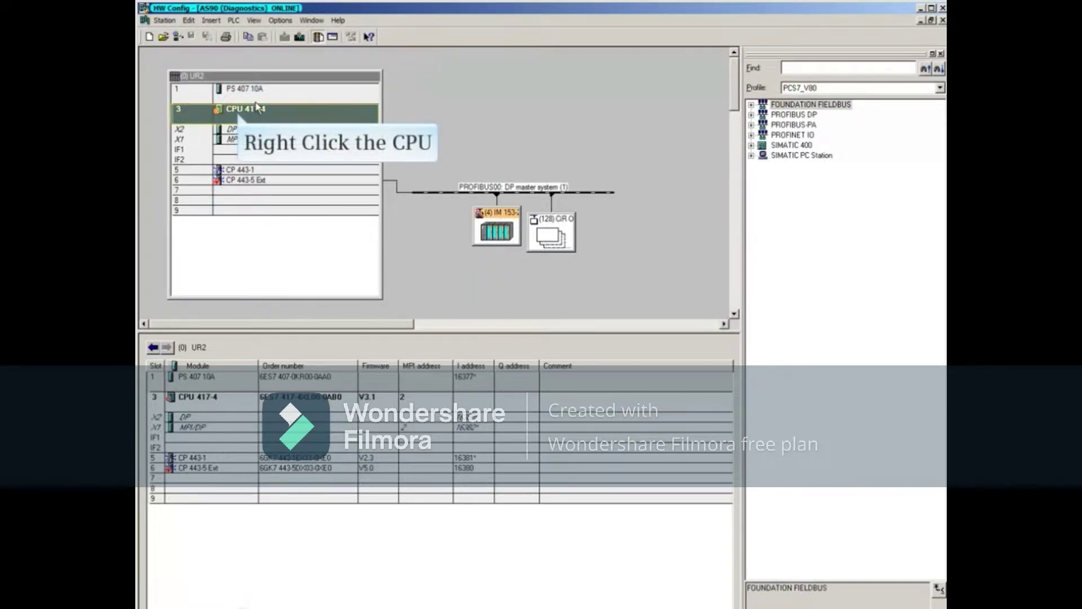
{"action": "right_click", "coordinate": [240, 120]}
{"action": "right_click", "coordinate": [240, 120]}
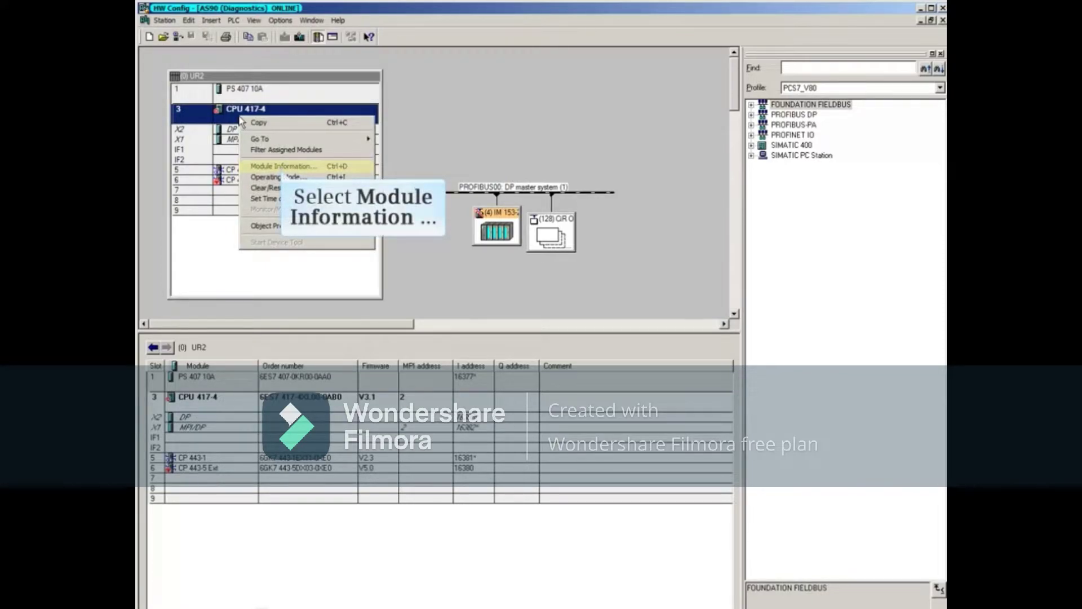
{"action": "left_click", "coordinate": [270, 167]}
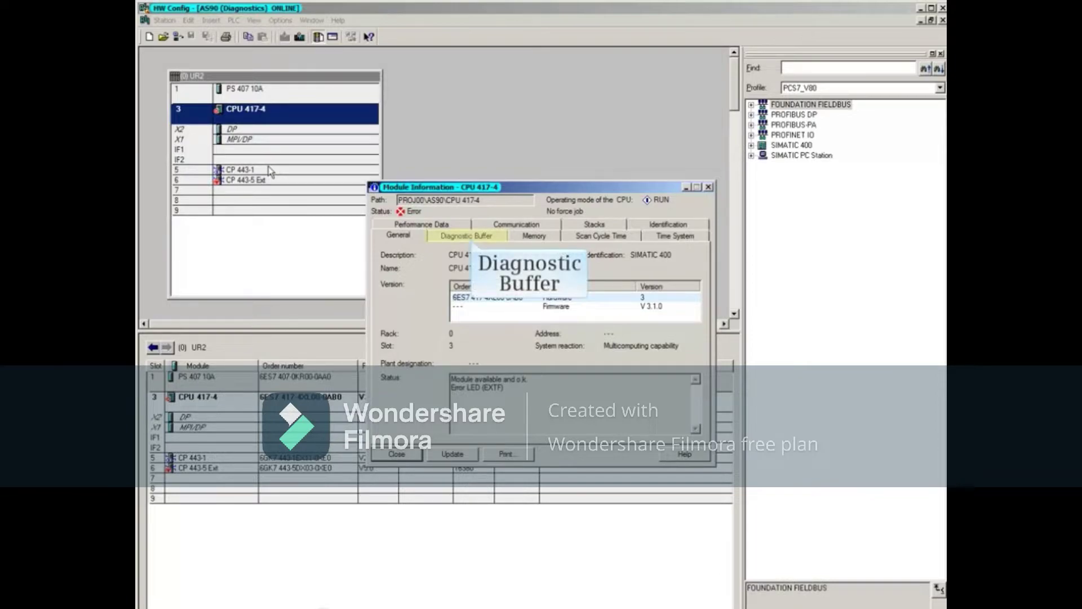
{"action": "left_click", "coordinate": [467, 237]}
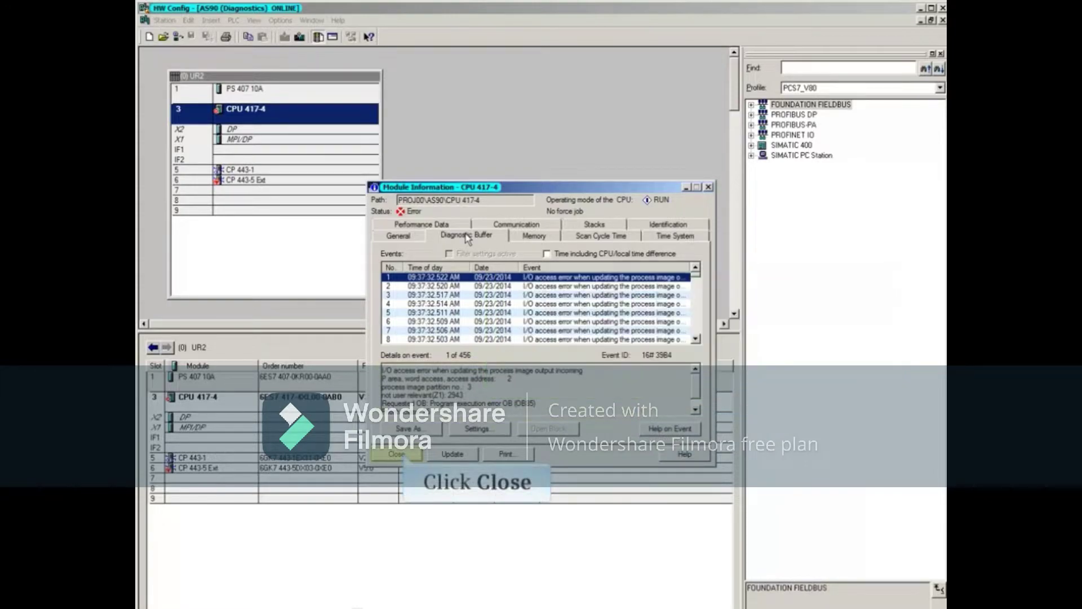
{"action": "key", "text": "Escape"}
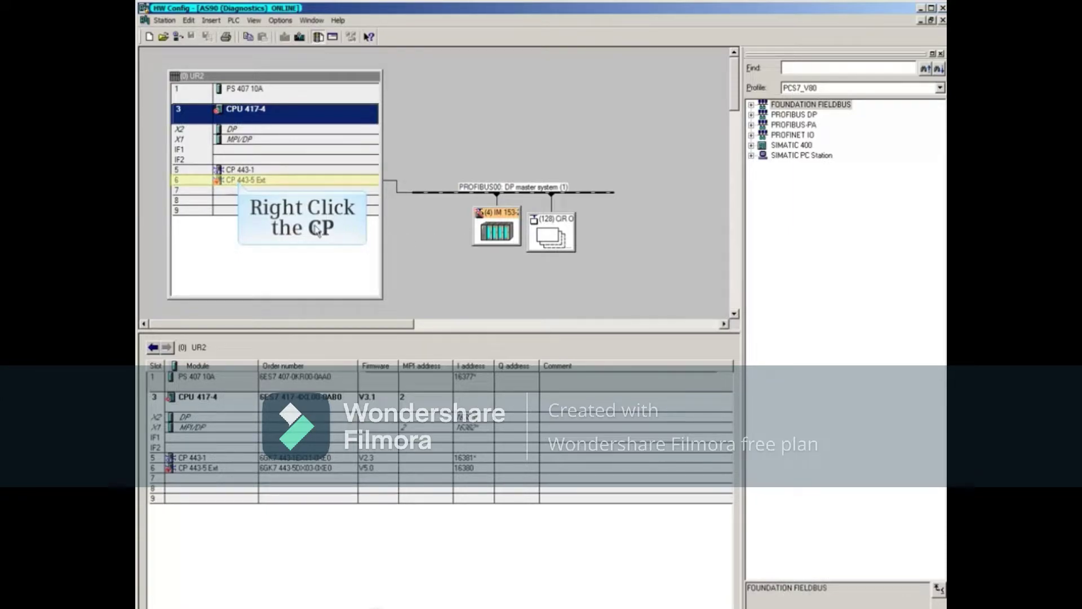
{"action": "right_click", "coordinate": [217, 180]}
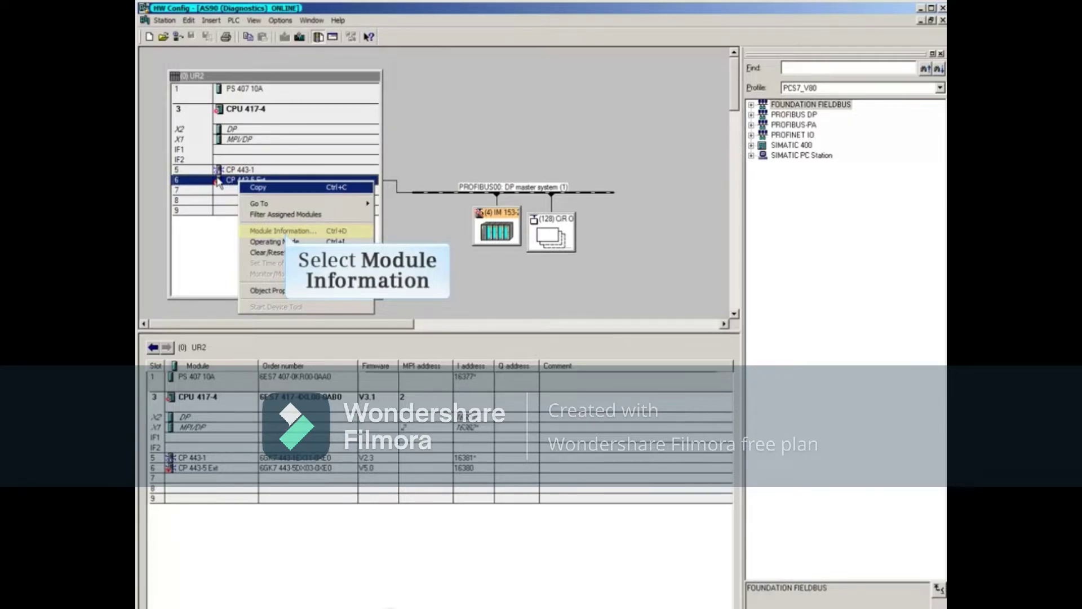
{"action": "left_click", "coordinate": [275, 230]}
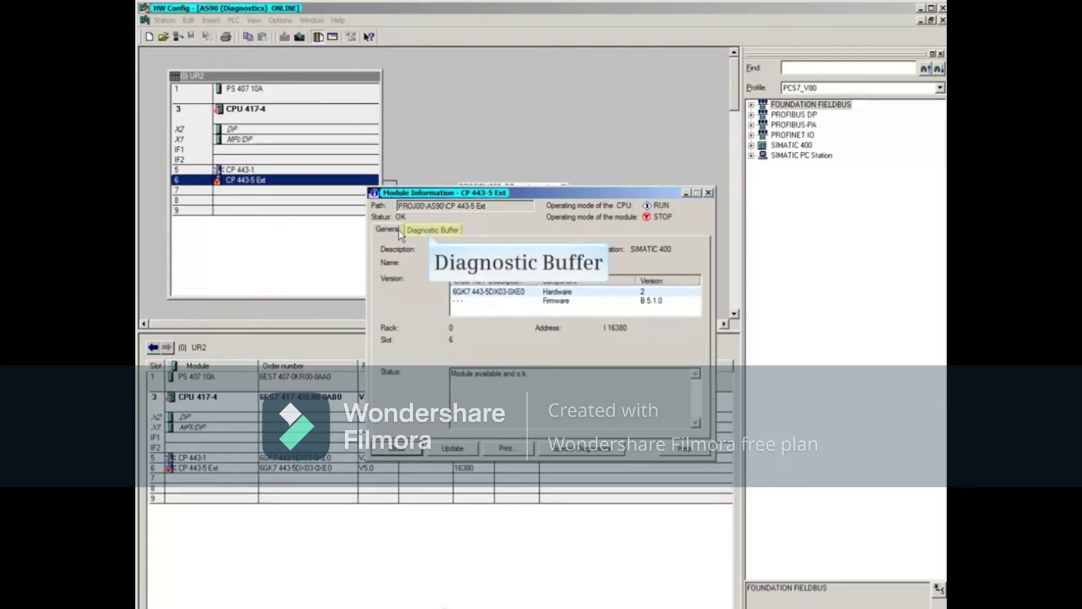
{"action": "left_click", "coordinate": [432, 230]}
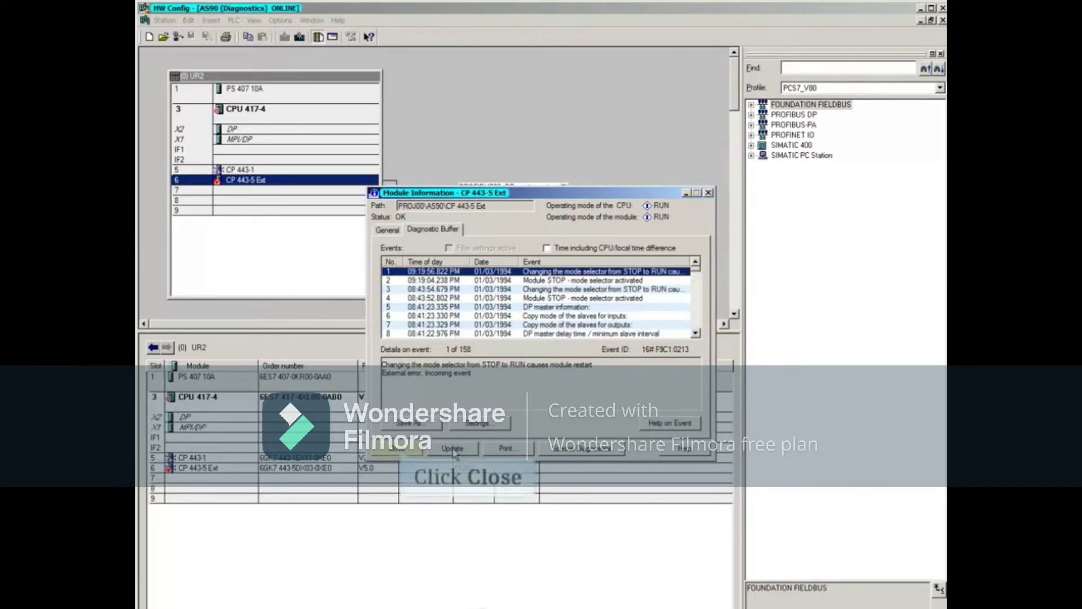
{"action": "left_click", "coordinate": [402, 454]}
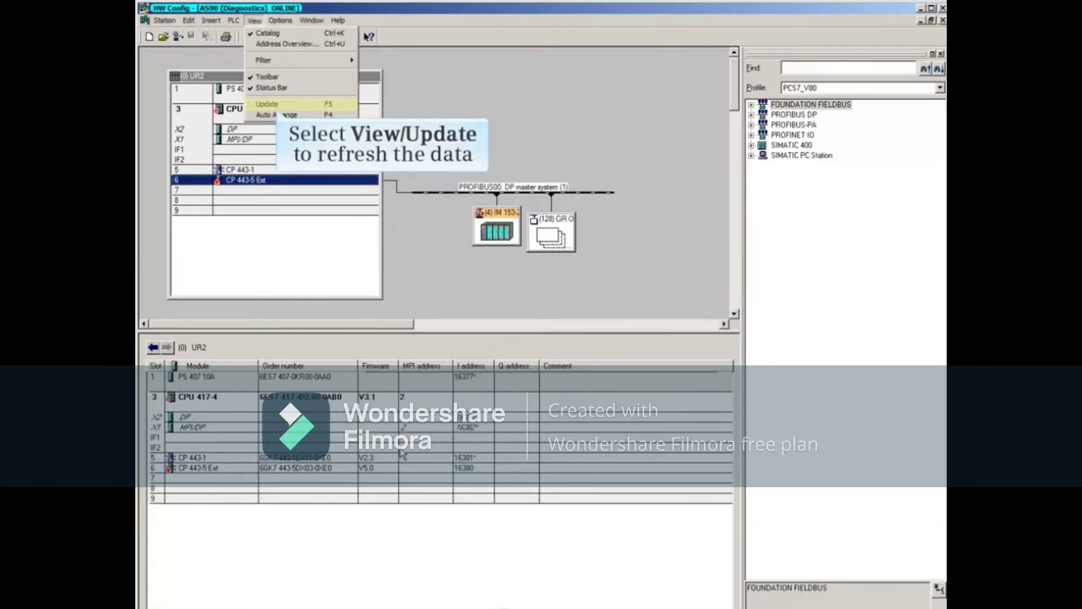
Step: Refresh the online data with View > Update and bring up the CP 443-5 Ext context menu
{"action": "left_click", "coordinate": [268, 106]}
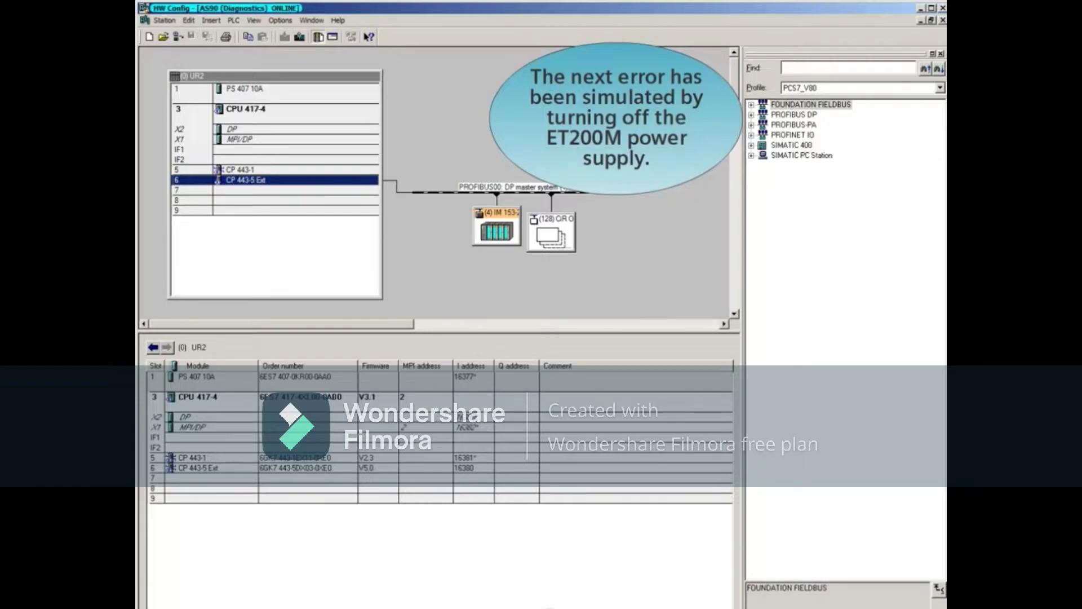
{"action": "left_click", "coordinate": [254, 21]}
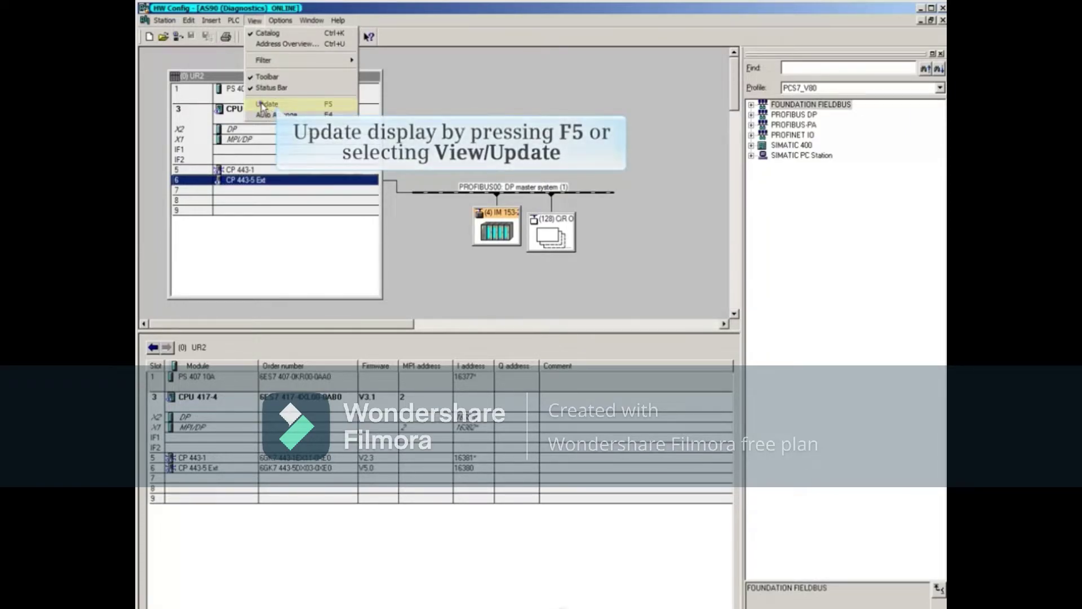
{"action": "left_click", "coordinate": [267, 105]}
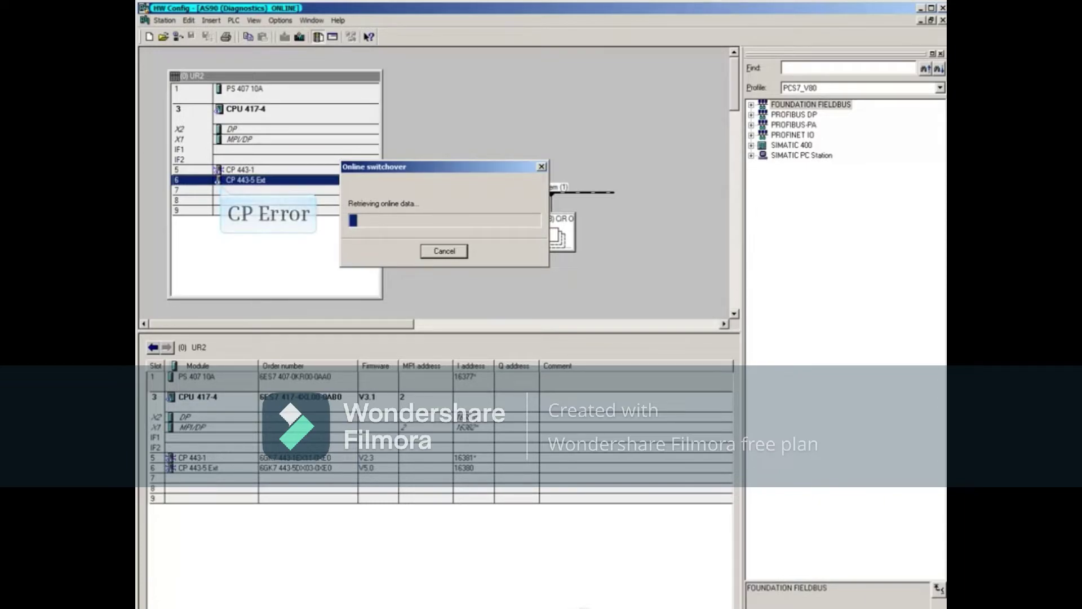
{"action": "key", "text": "shift+F10"}
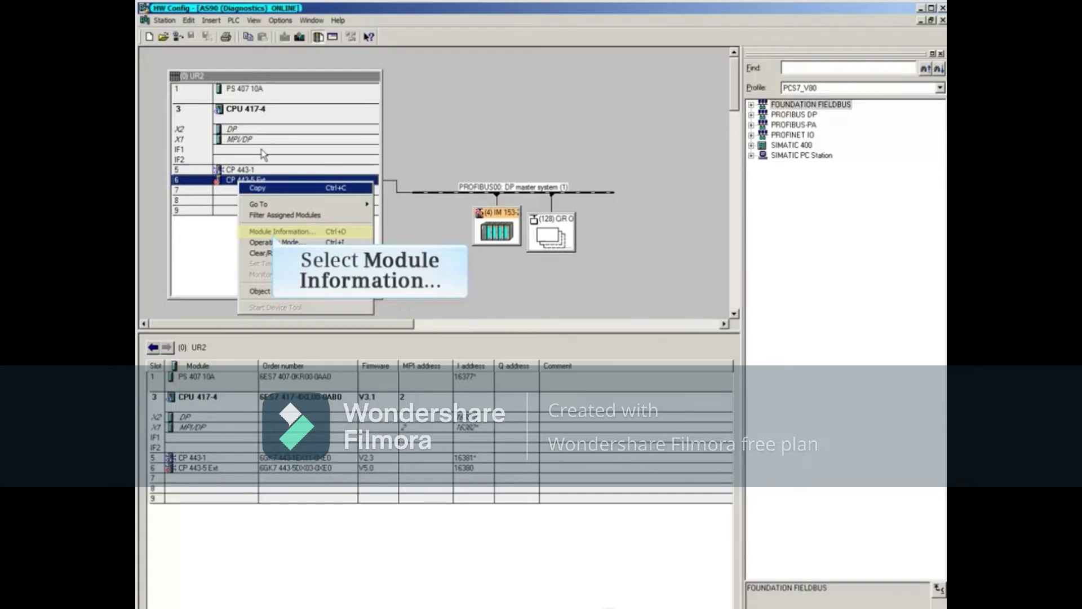
Step: Review the CP 443-5 Ext Module Information, showing the EXTF error LED, then close it
{"action": "left_click", "coordinate": [260, 232]}
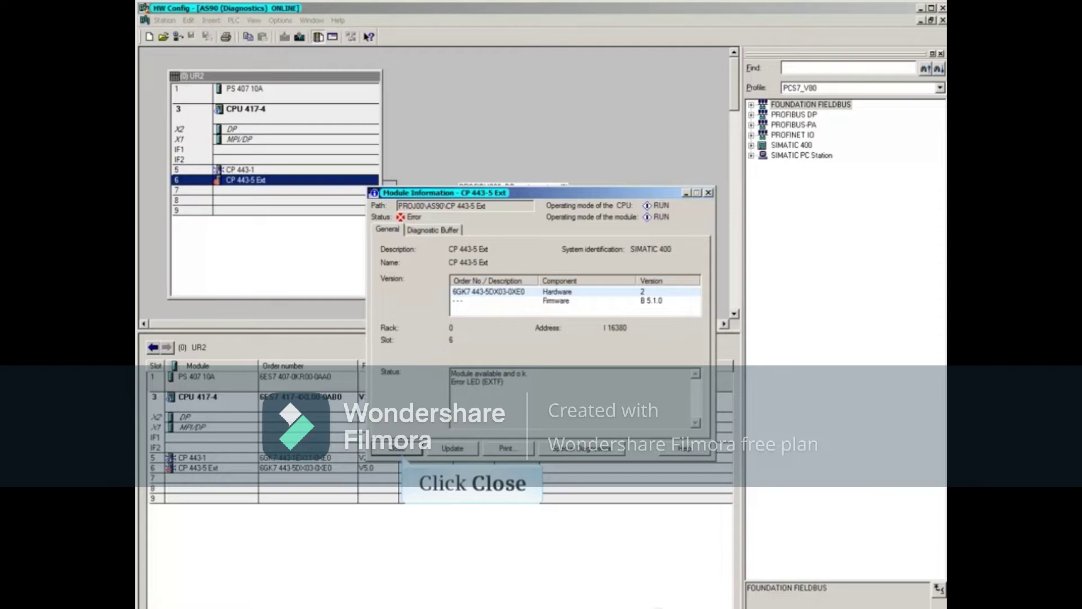
{"action": "left_click", "coordinate": [396, 449]}
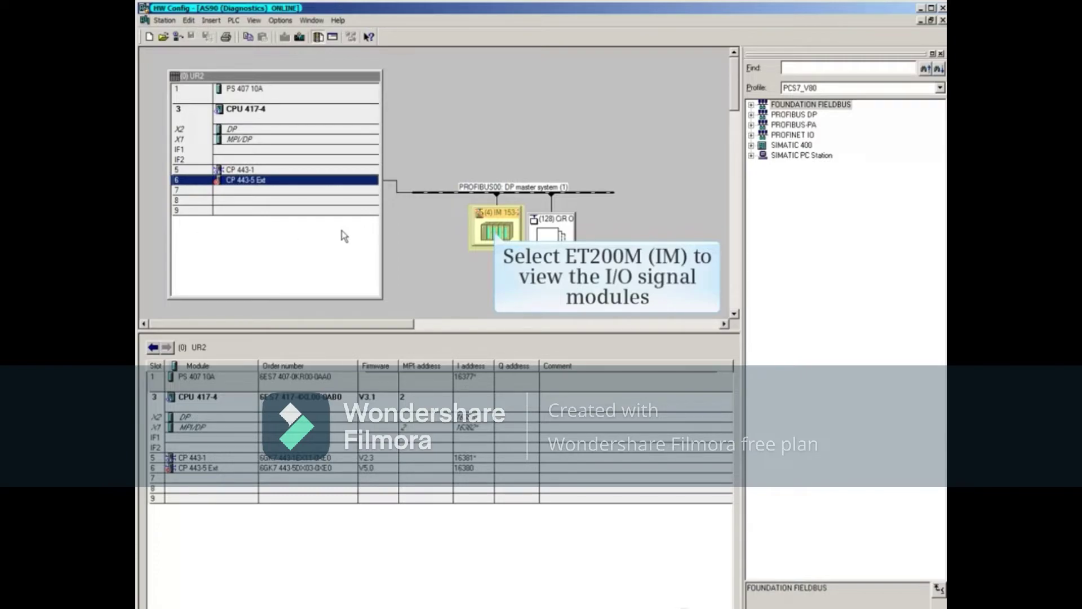
Step: Select the IM 153-2 station on the PROFIBUS line to list its slots, and open its context menu
{"action": "left_click", "coordinate": [486, 227]}
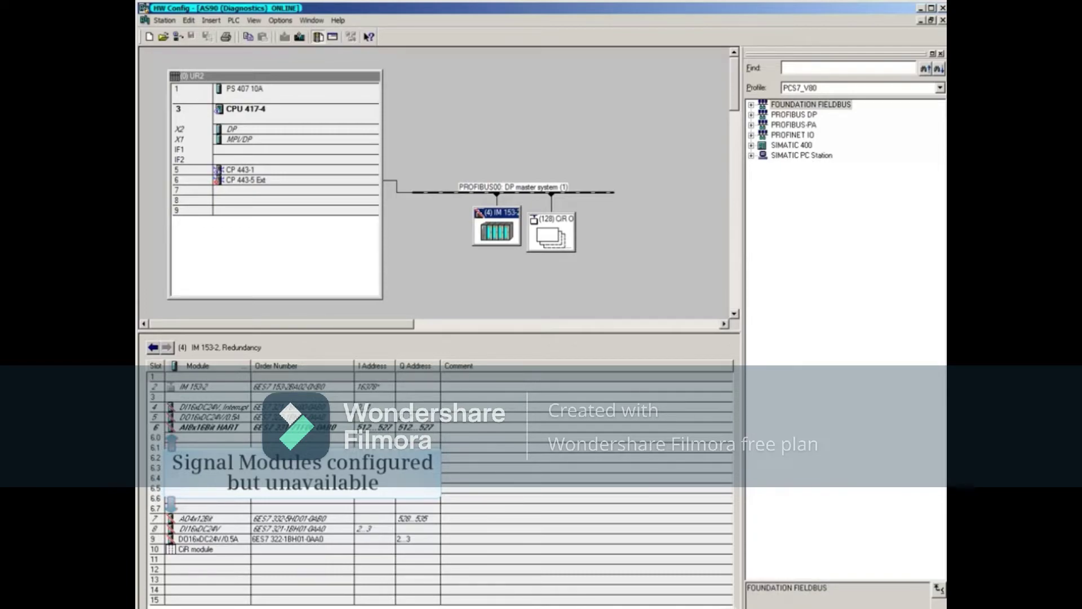
{"action": "right_click", "coordinate": [488, 231]}
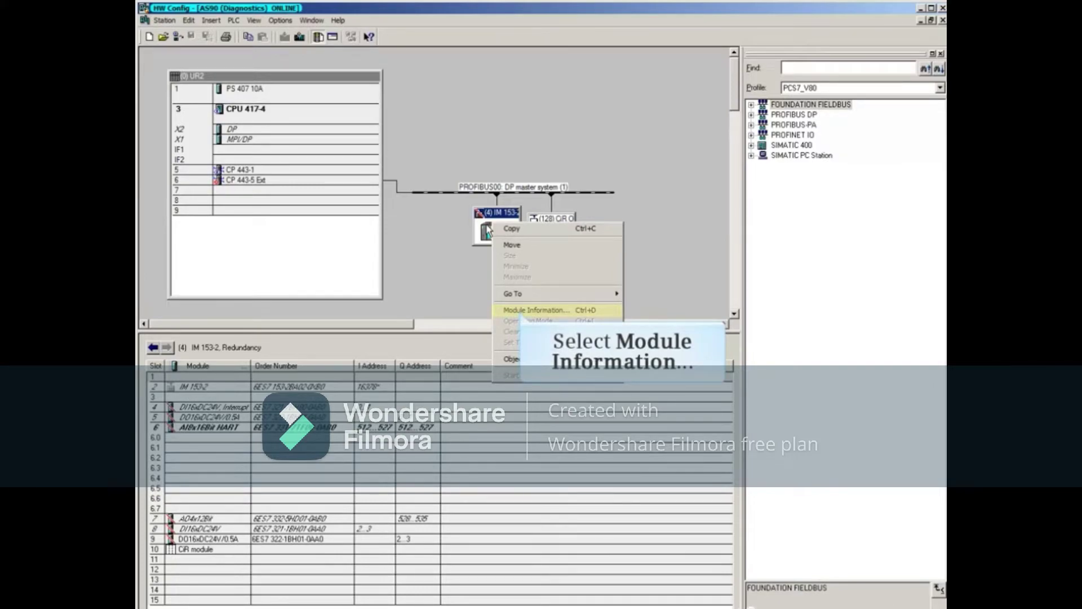
Step: Update the IM 153-2 DP slave diagnostics until it reports 'Module available and o.k.', then close
{"action": "left_click", "coordinate": [509, 310]}
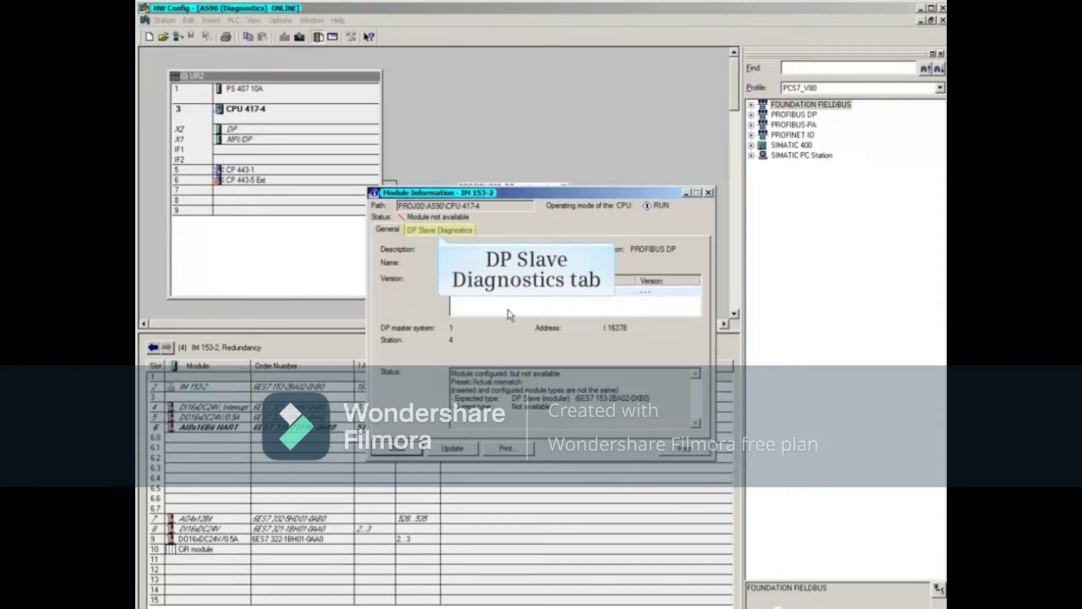
{"action": "left_click", "coordinate": [422, 230]}
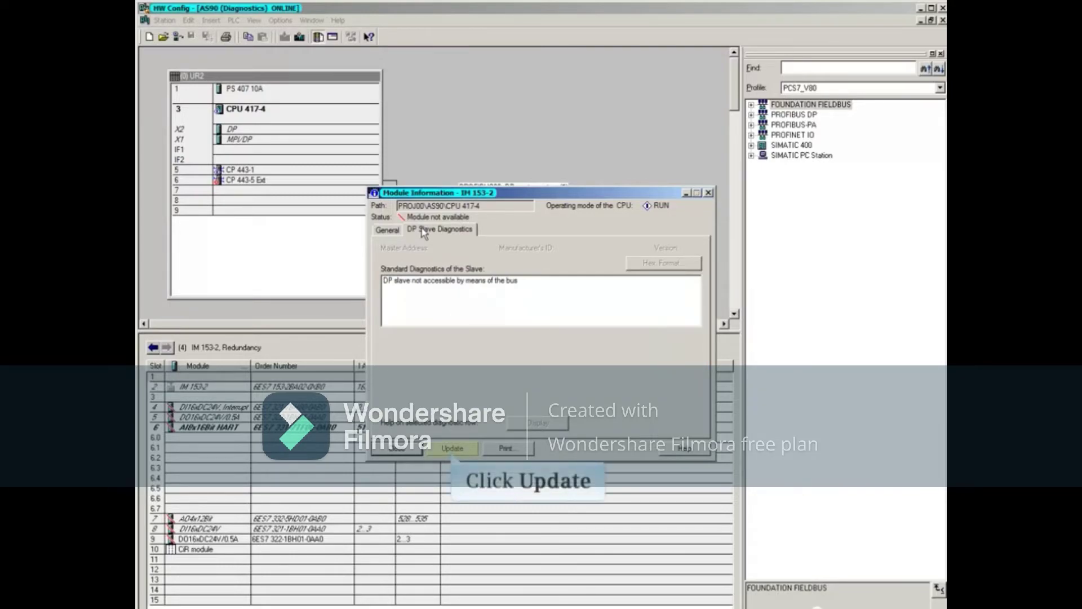
{"action": "left_click", "coordinate": [453, 449]}
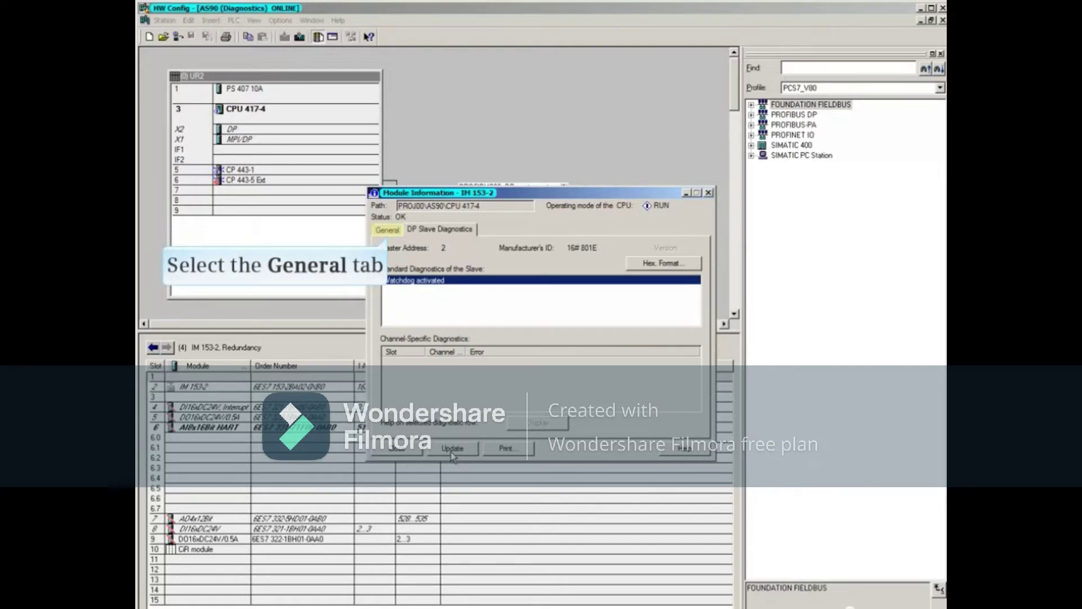
{"action": "left_click", "coordinate": [386, 230]}
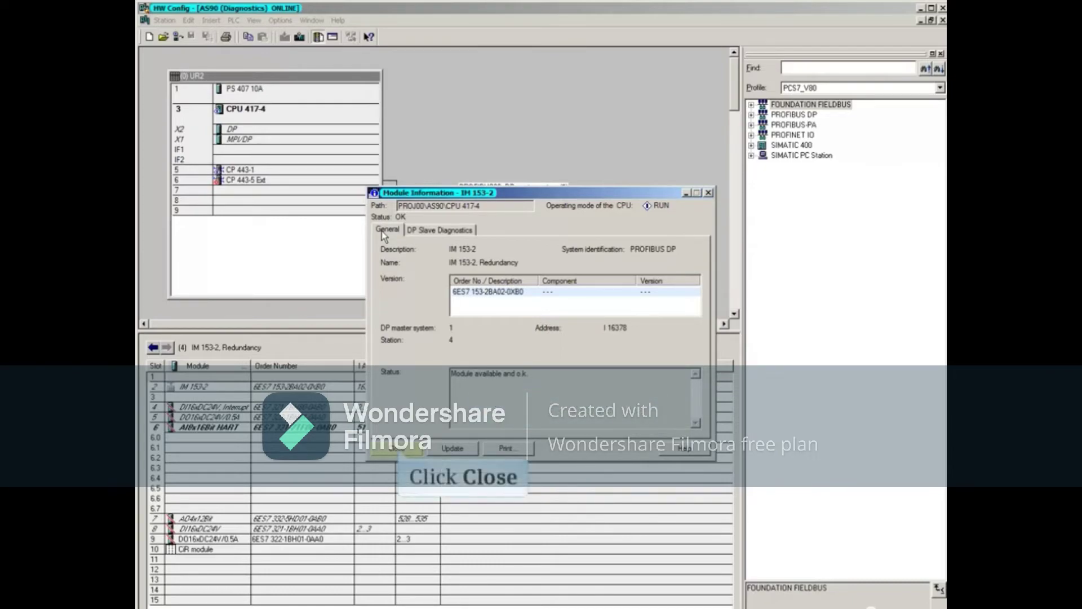
{"action": "left_click", "coordinate": [394, 448]}
{"action": "key", "text": "alt+v"}
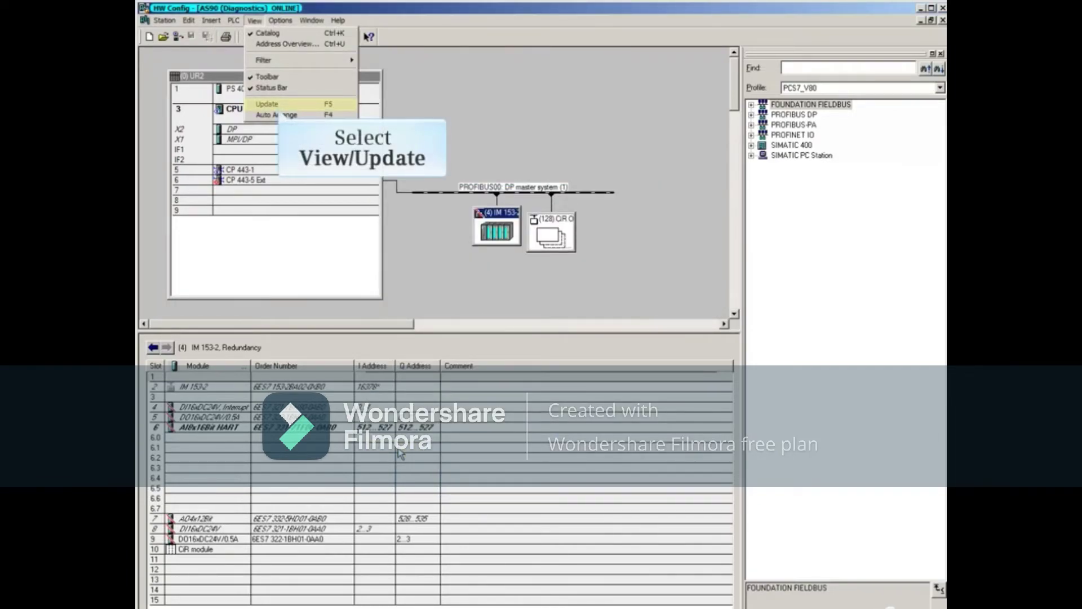
Step: Refresh online status and check the CP 443-5 Ext diagnostic buffer: slave 7 connection aborted, error 102
{"action": "left_click", "coordinate": [265, 104]}
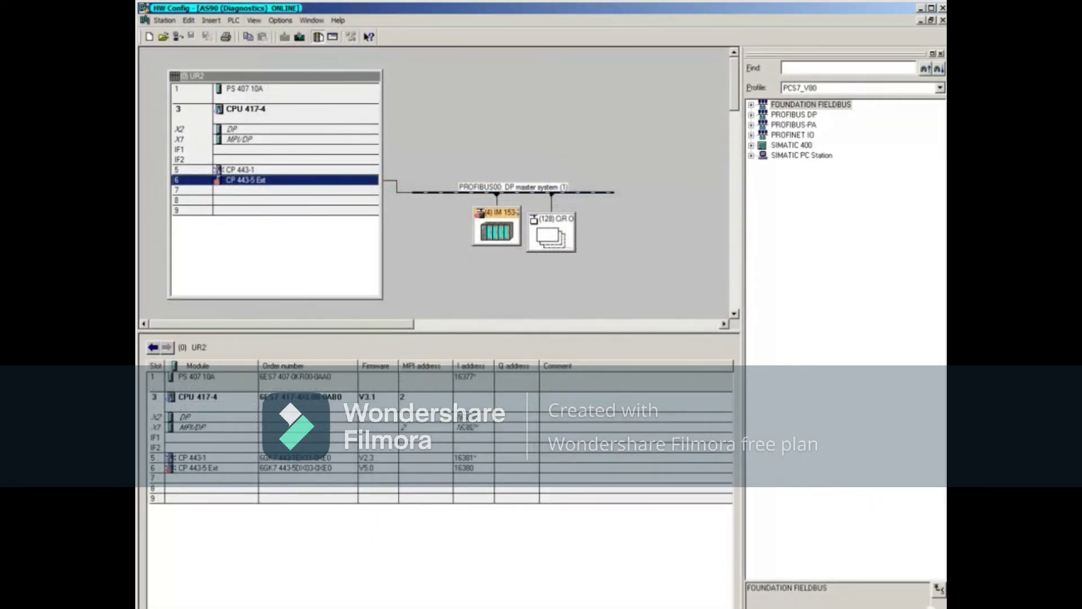
{"action": "key", "text": "ctrl+d"}
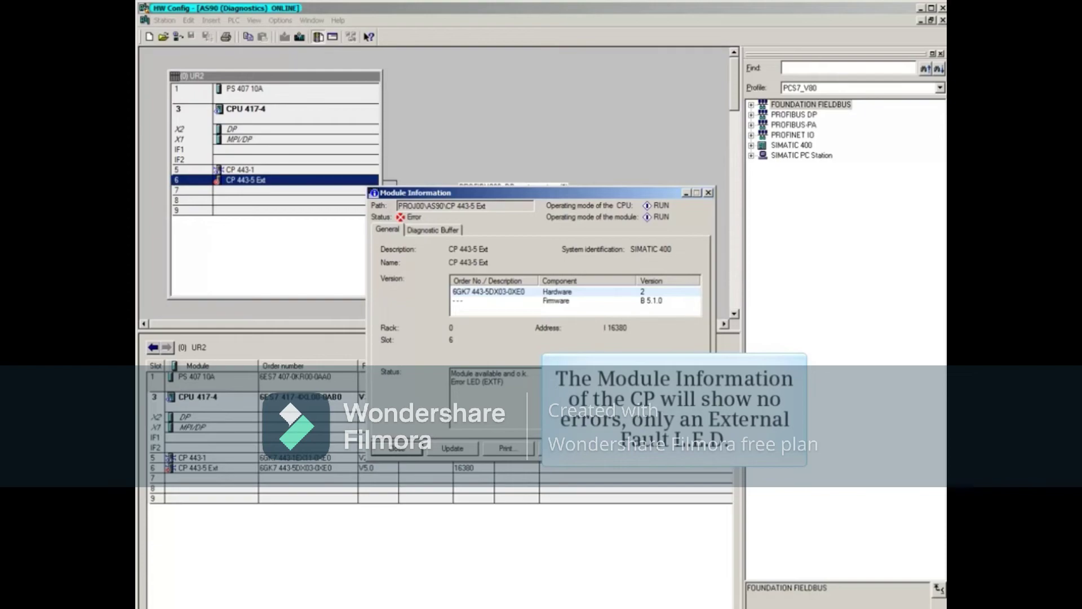
{"action": "key", "text": "ctrl+Tab"}
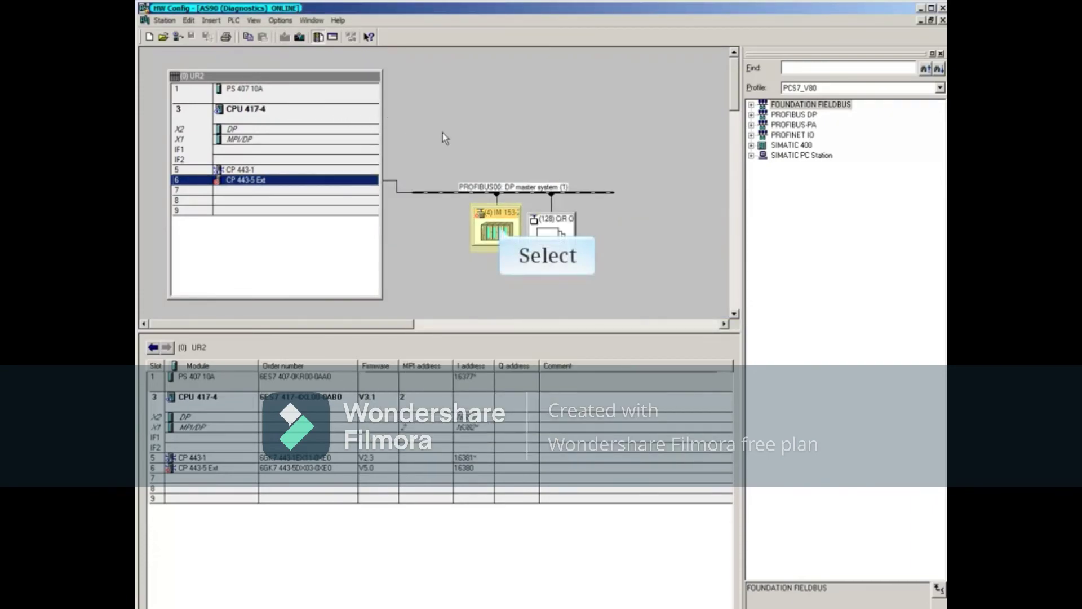
Step: Open Module Information for the slot 7 AO4x12Bit module, reported as configured but not available
{"action": "left_click", "coordinate": [498, 228]}
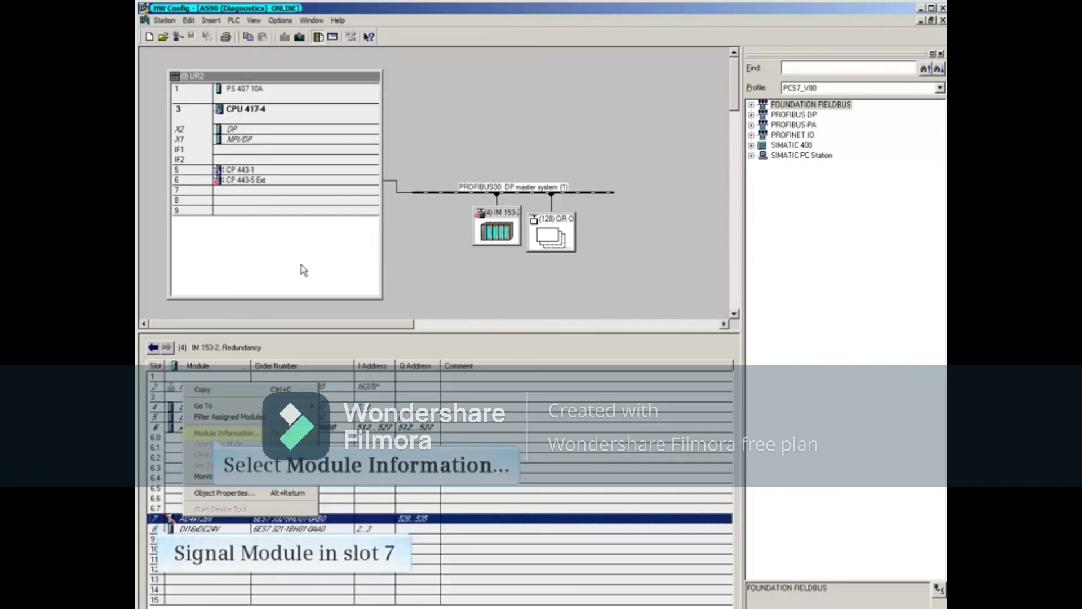
{"action": "left_click", "coordinate": [213, 435]}
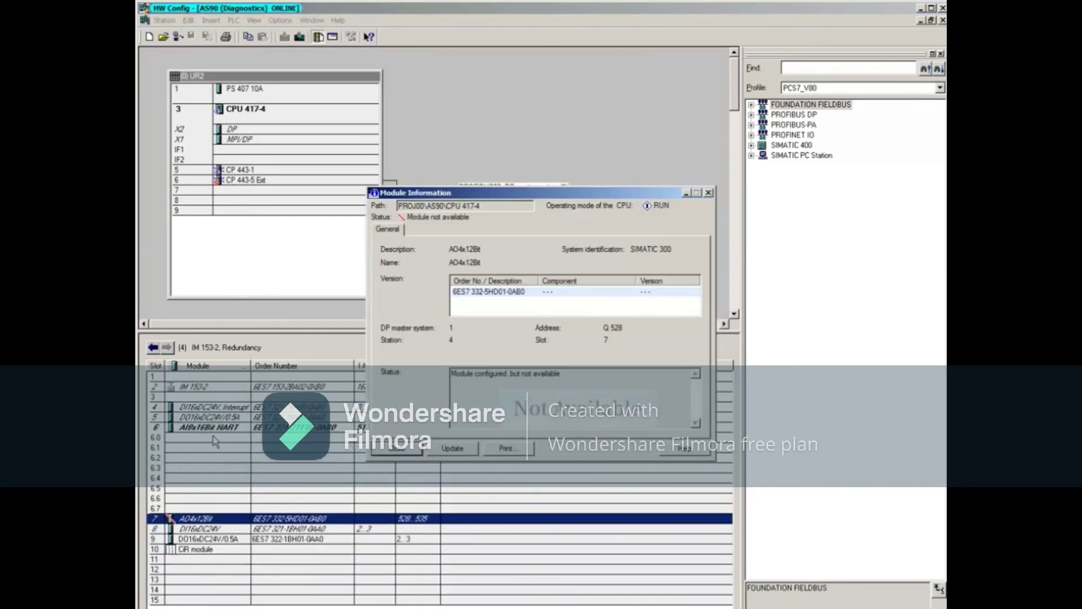